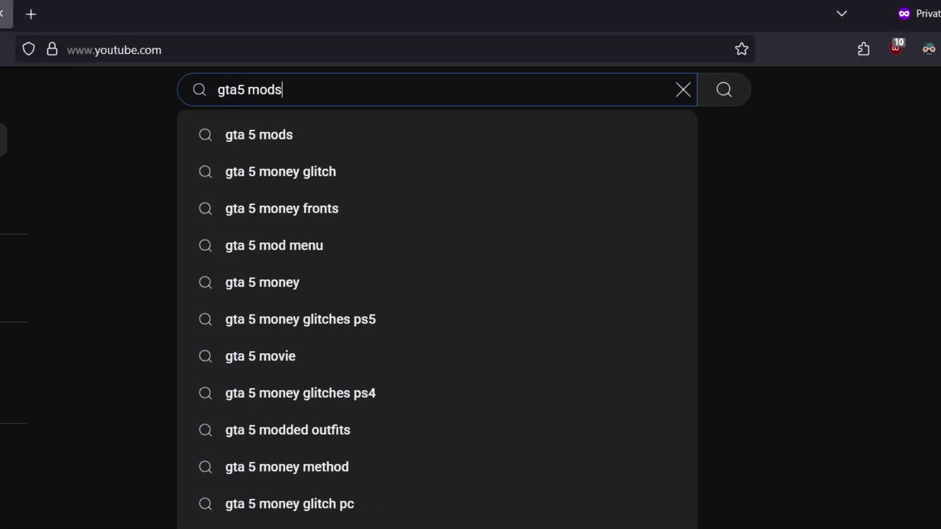
- Enter a YouTube search for GTA 5 mods
{"action": "type", "text": "ial"}
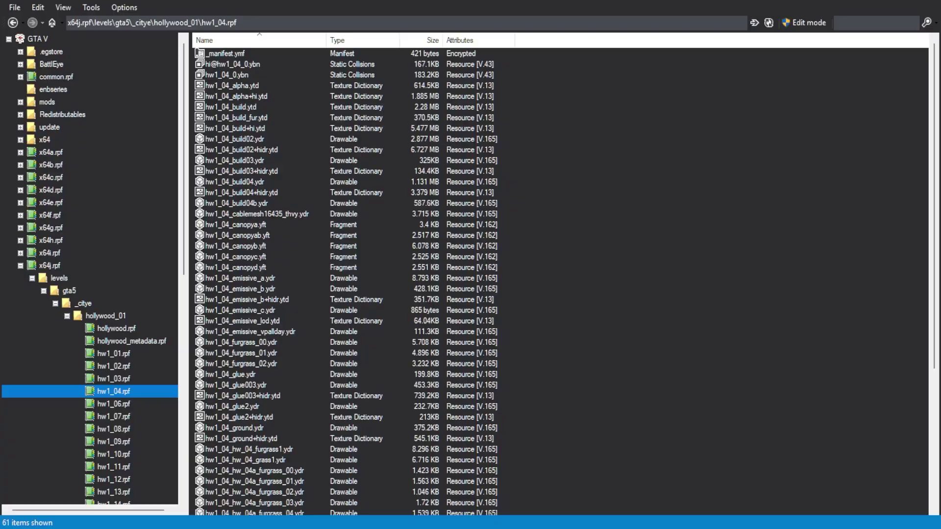
- Switch to the GTA V archive explorer and open hw1_04_build04b.ydr from hw1_04.rpf
{"action": "double_click", "coordinate": [236, 203]}
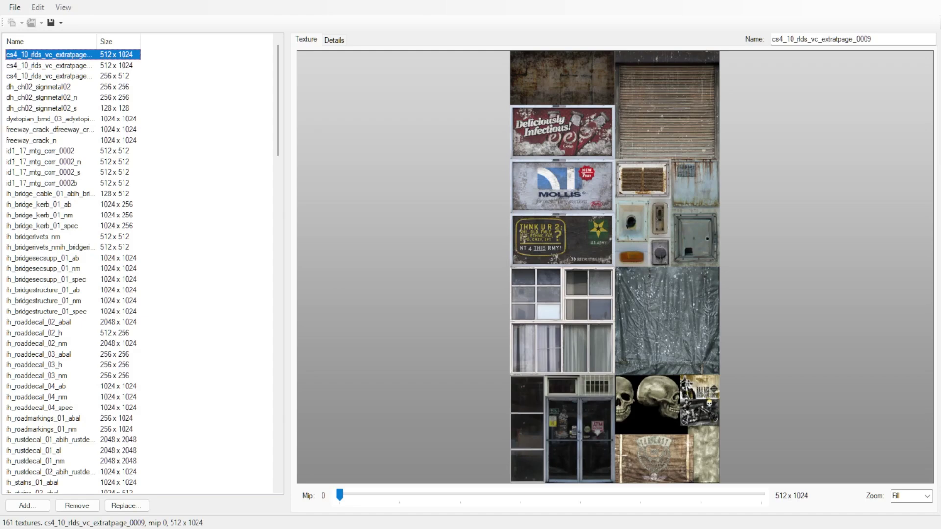
- Preview the dictionary's textures one after another, from the second extratpage entry down past the rusty corrugated metal texture
{"action": "left_click", "coordinate": [49, 65]}
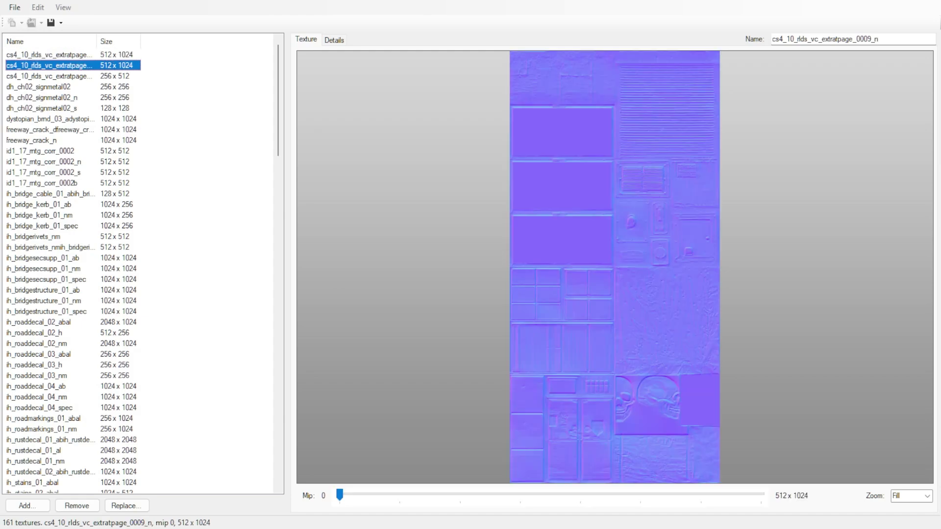
{"action": "left_click", "coordinate": [49, 76]}
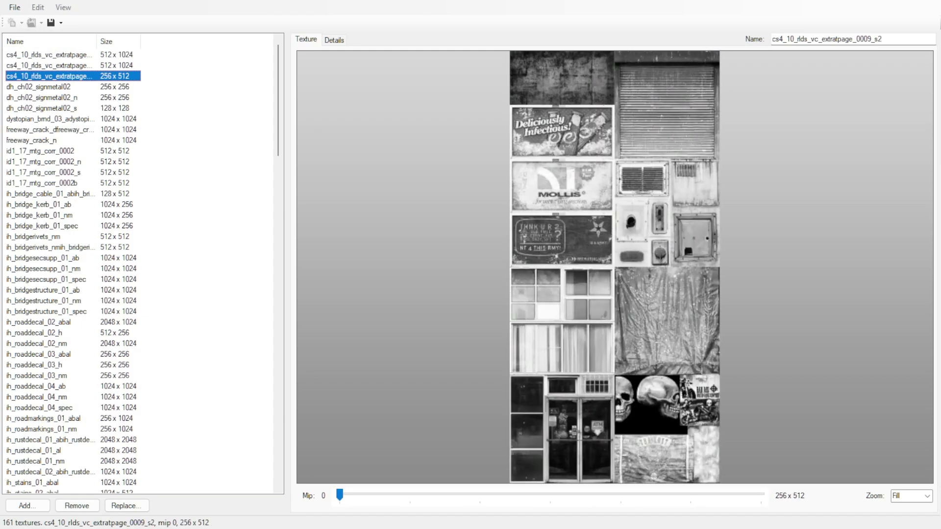
{"action": "left_click", "coordinate": [38, 86]}
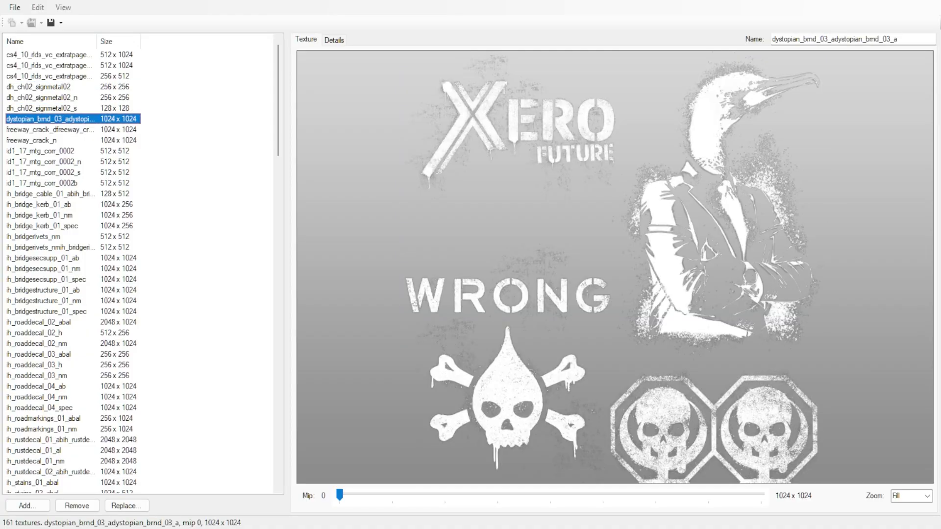
{"action": "key", "text": "Down"}
{"action": "key", "text": "Down"}
{"action": "key", "text": "Down"}
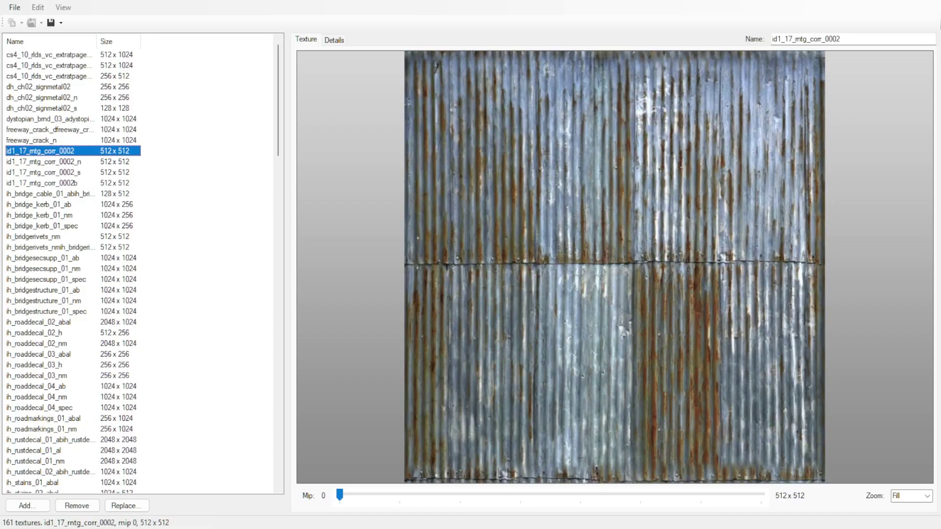
{"action": "key", "text": "Down"}
{"action": "key", "text": "Down"}
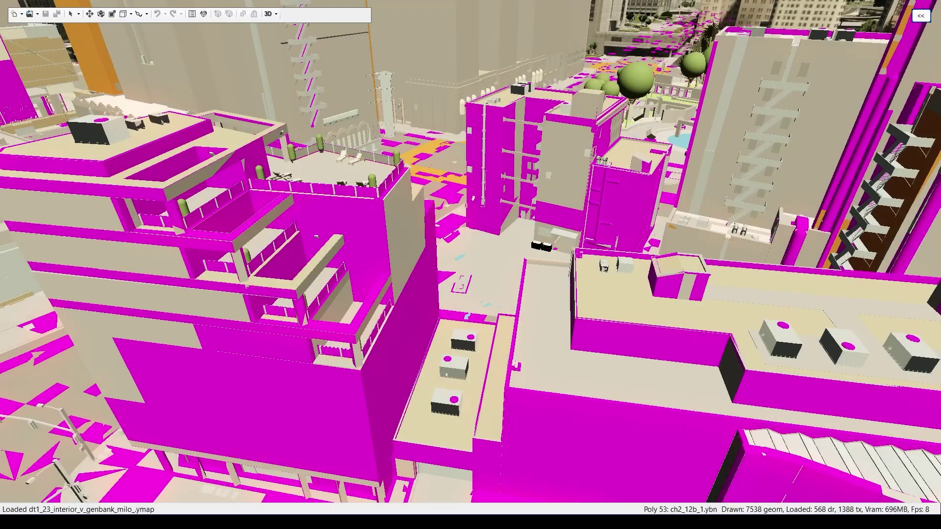
- Examine the city's collision meshes by flying over the rooftops and down along the street
{"action": "key", "text": "d"}
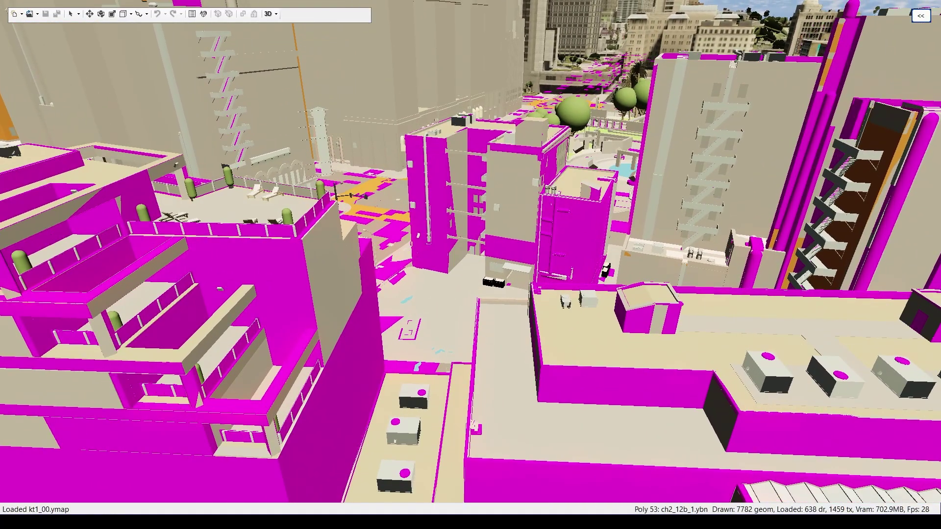
{"action": "key", "text": "w"}
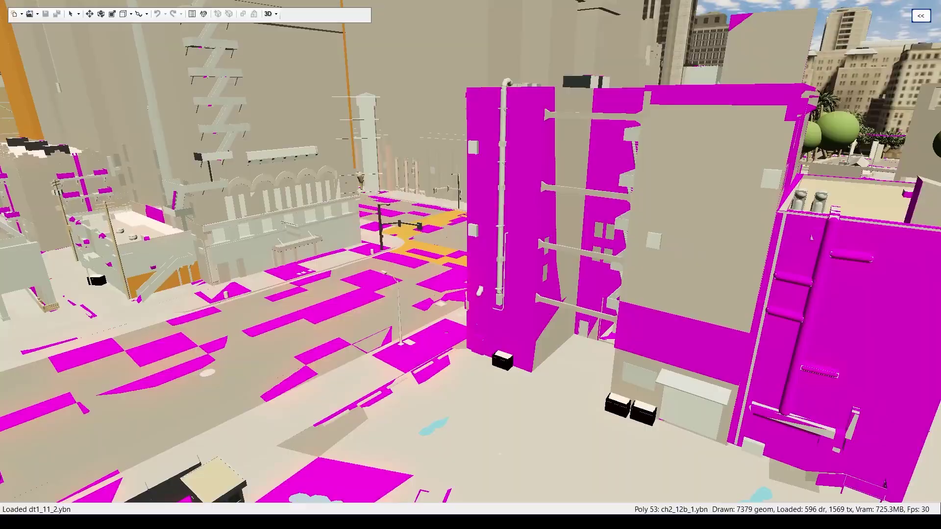
{"action": "key", "text": "w"}
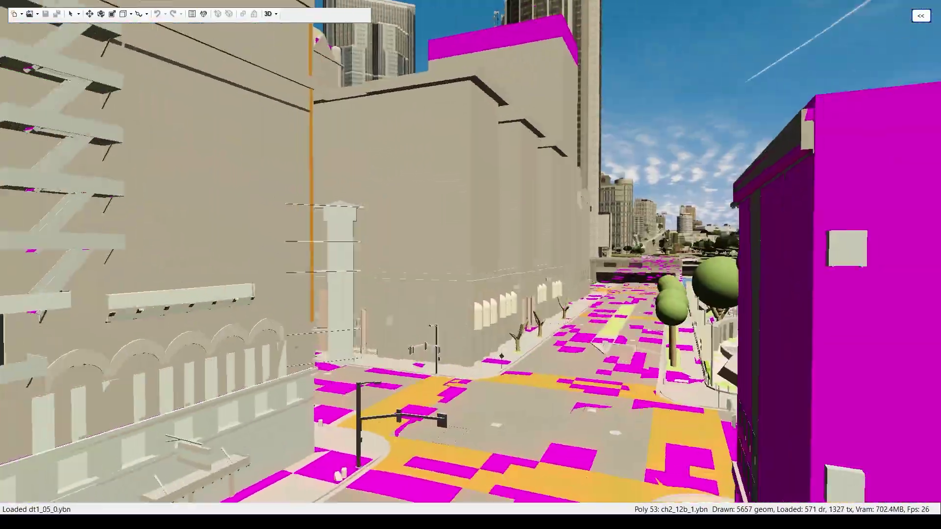
{"action": "key", "text": "w"}
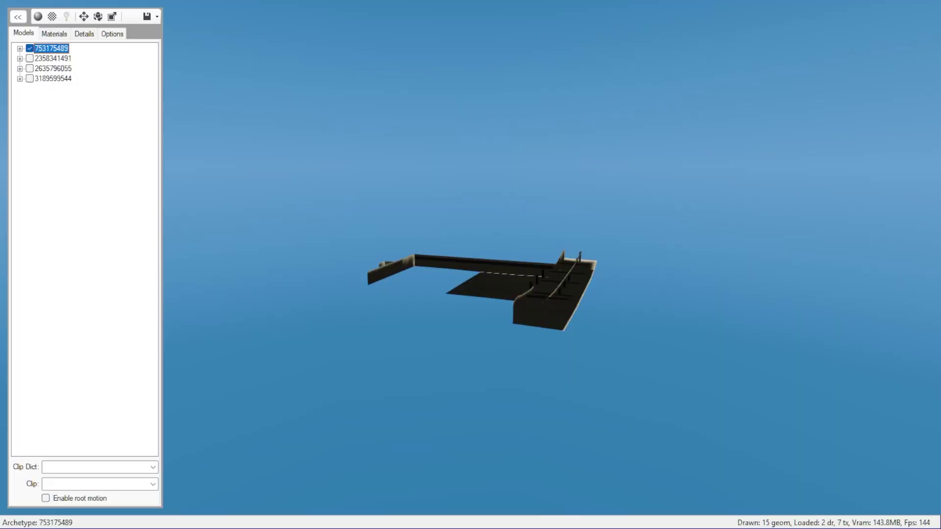
{"action": "left_click", "coordinate": [29, 48]}
{"action": "left_click", "coordinate": [29, 58]}
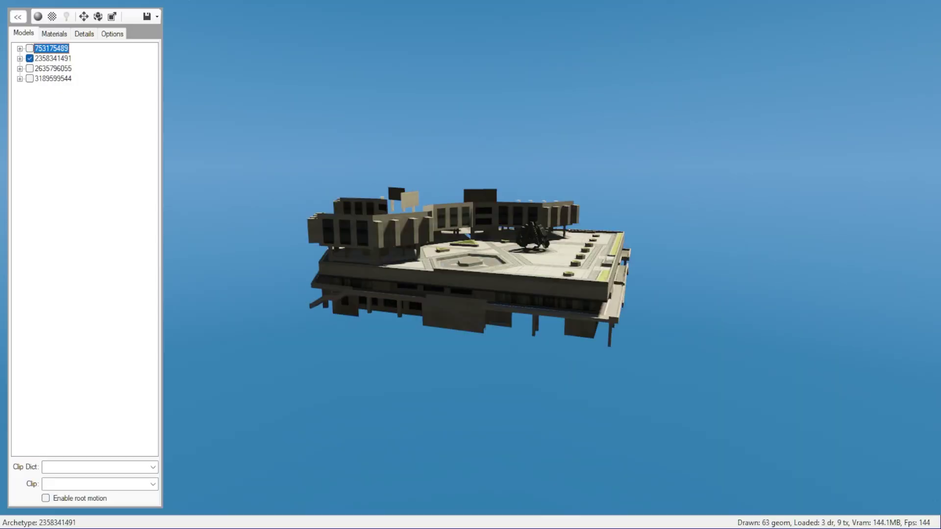
{"action": "left_click", "coordinate": [29, 59]}
{"action": "left_click", "coordinate": [30, 69]}
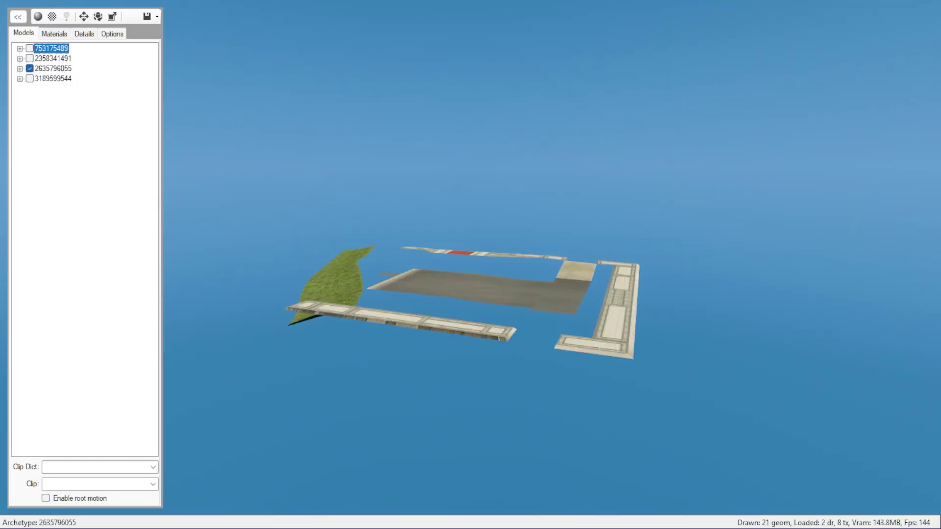
{"action": "left_click", "coordinate": [53, 69]}
{"action": "left_click", "coordinate": [30, 69]}
{"action": "left_click", "coordinate": [29, 78]}
{"action": "left_click", "coordinate": [53, 78]}
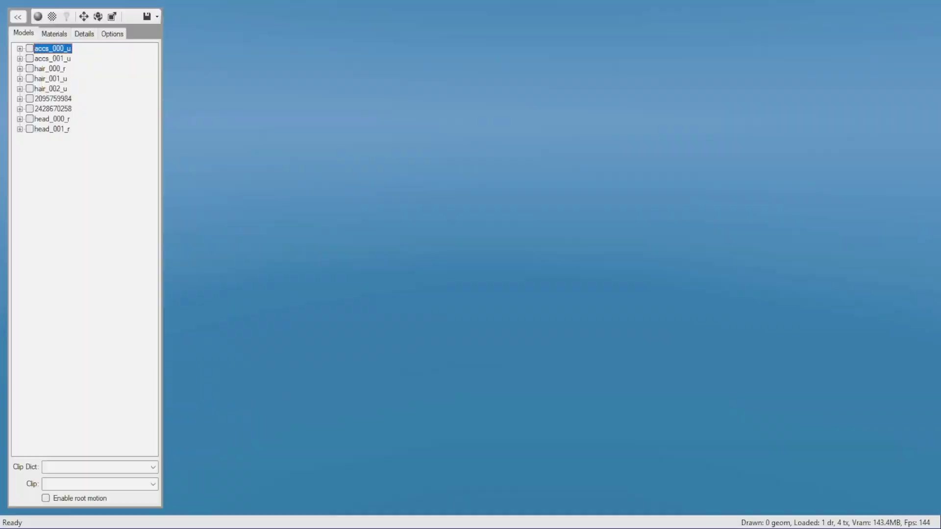
- Show the character's accessories accs_000_u and accs_001_u together with hair_000_r, hair_001_u and hair_002_u
{"action": "key", "text": "space"}
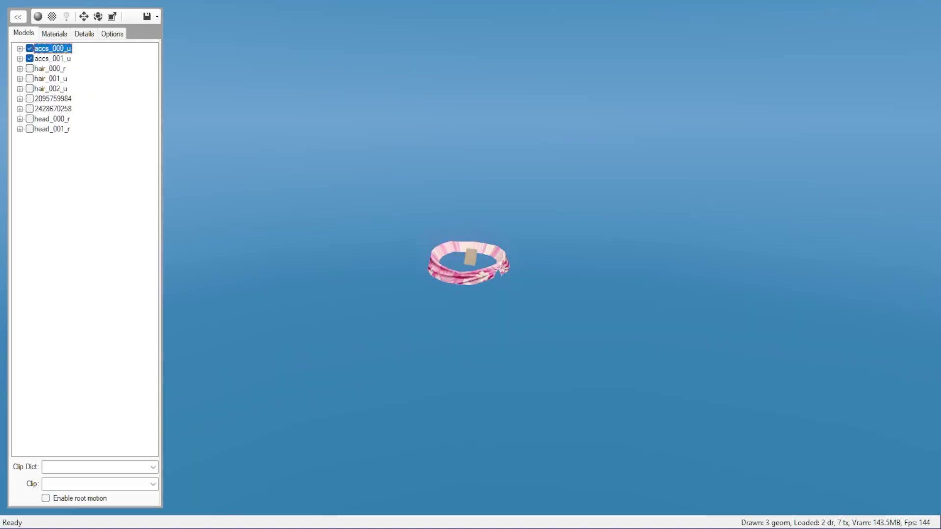
{"action": "left_click", "coordinate": [29, 68]}
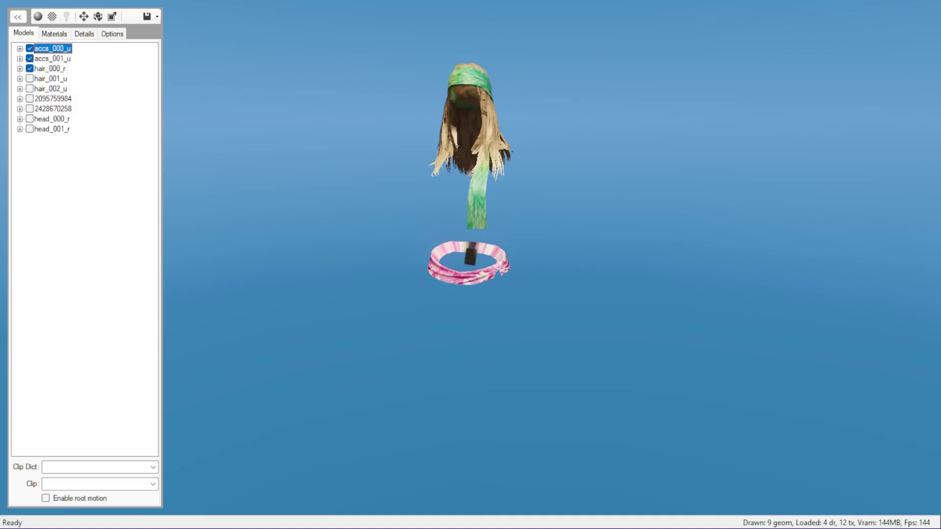
{"action": "left_click", "coordinate": [29, 79]}
{"action": "left_click", "coordinate": [30, 88]}
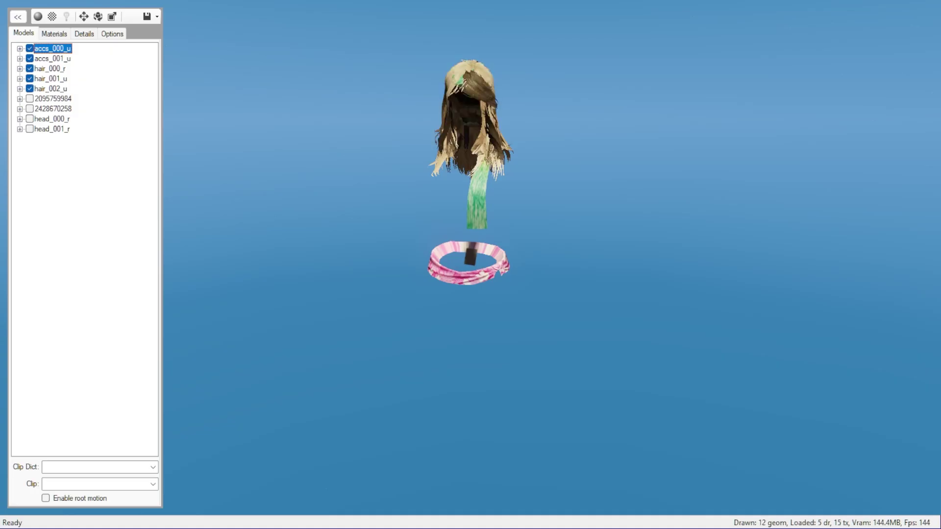
{"action": "left_click", "coordinate": [29, 98]}
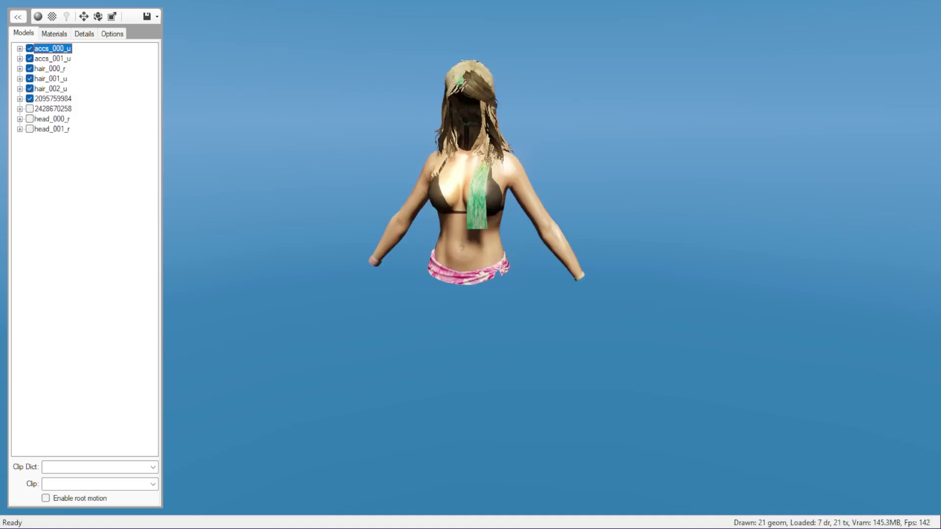
{"action": "left_click", "coordinate": [29, 108]}
{"action": "left_click", "coordinate": [29, 119]}
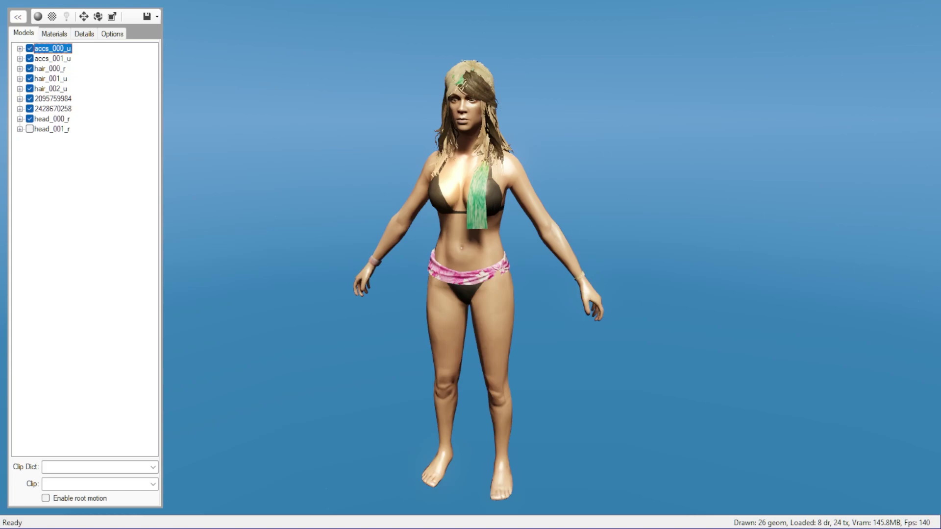
{"action": "left_click", "coordinate": [30, 119]}
{"action": "left_click", "coordinate": [30, 129]}
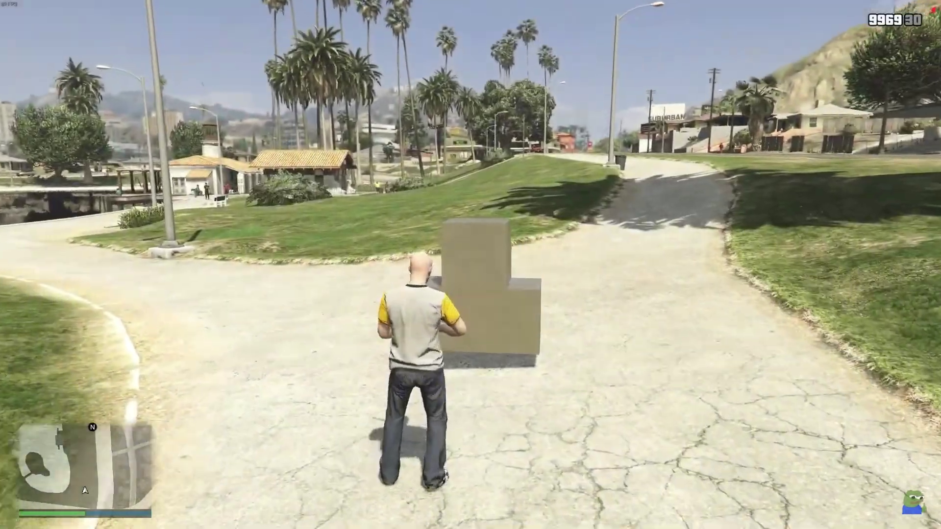
{"action": "left_click", "coordinate": [471, 265]}
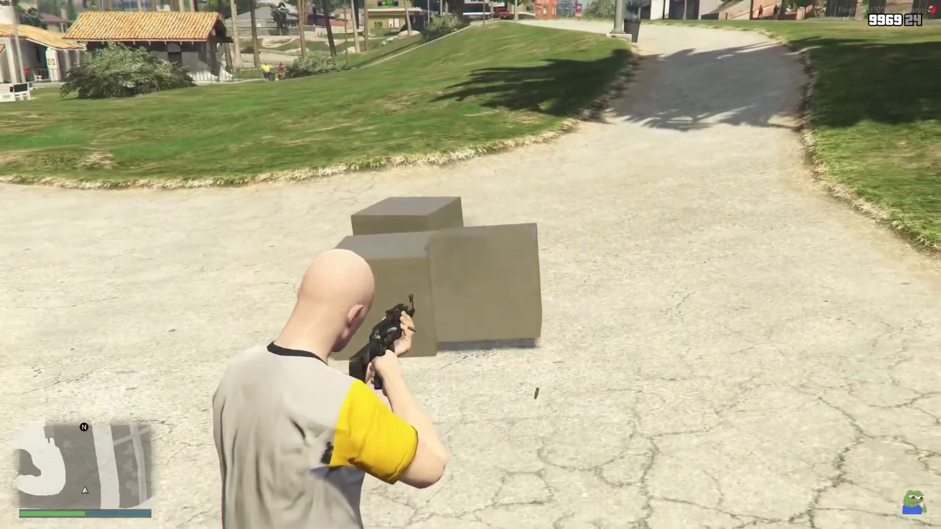
{"action": "left_click", "coordinate": [470, 264]}
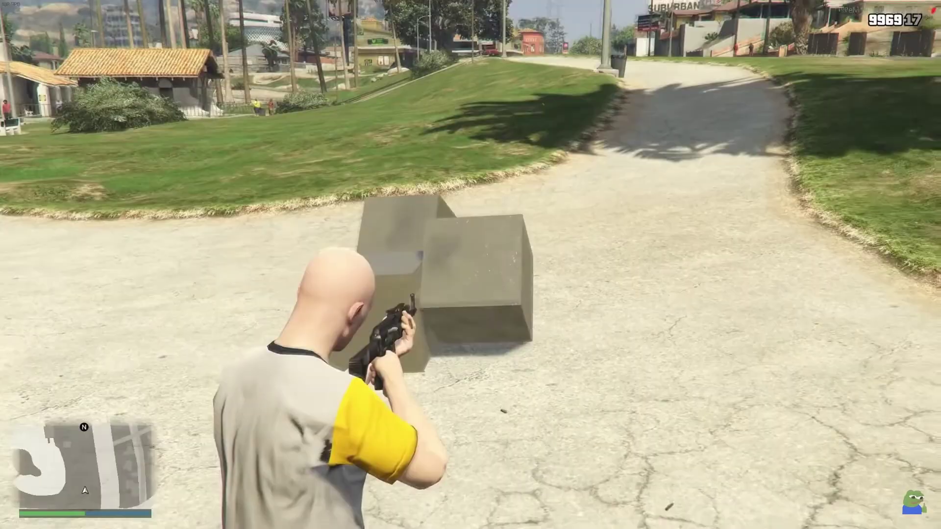
{"action": "key", "text": "r"}
{"action": "key", "text": "w"}
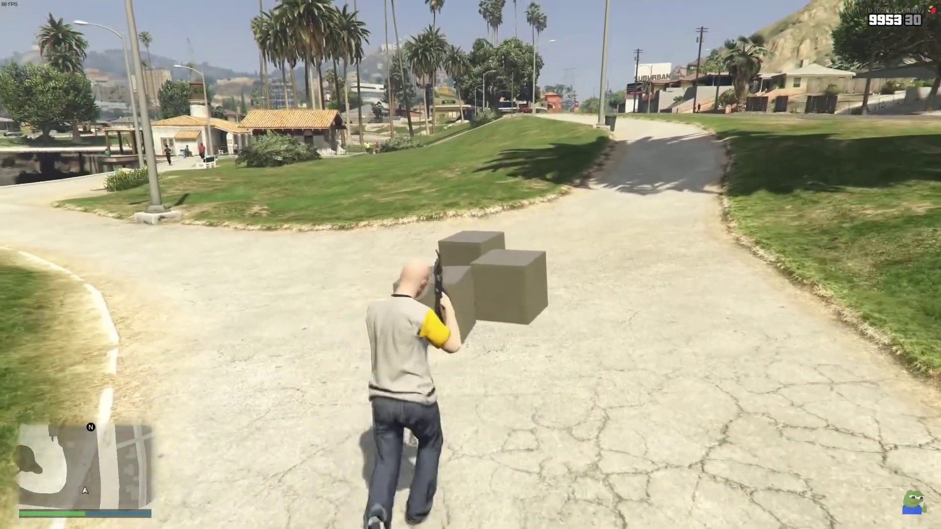
{"action": "key", "text": "w"}
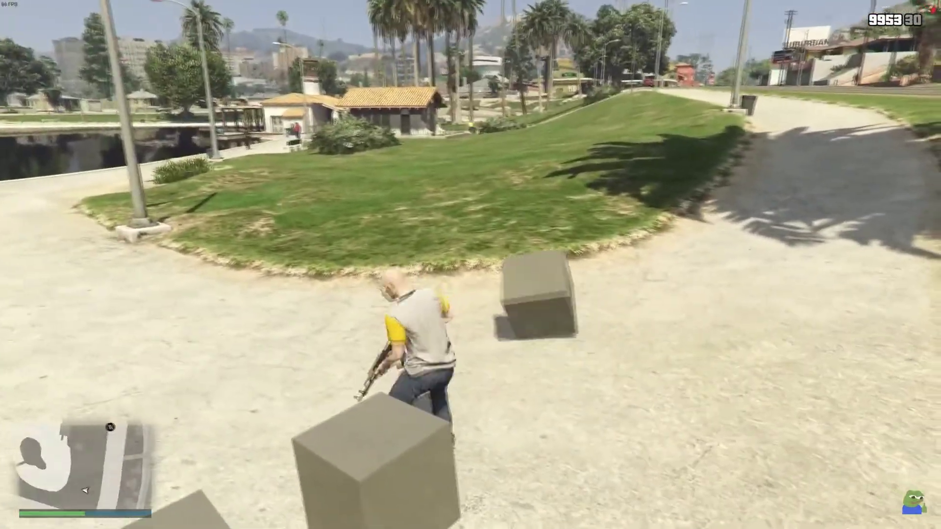
{"action": "key", "text": "w"}
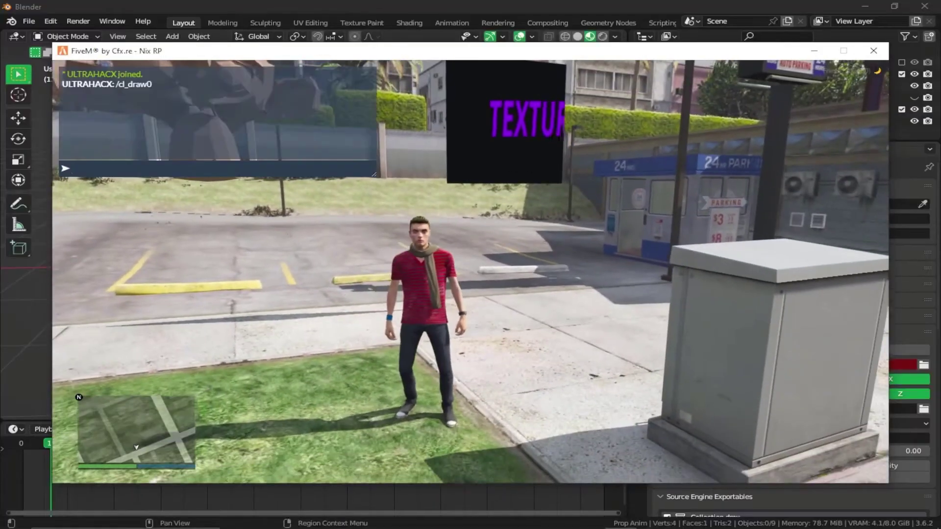
- Run the /ensure command in the FiveM chat
{"action": "type", "text": "/ensure"}
{"action": "key", "text": "Return"}
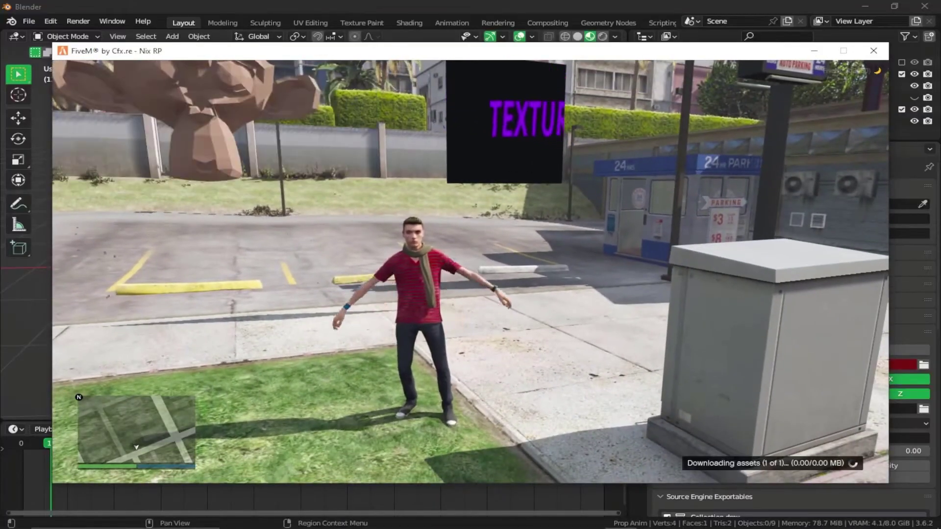